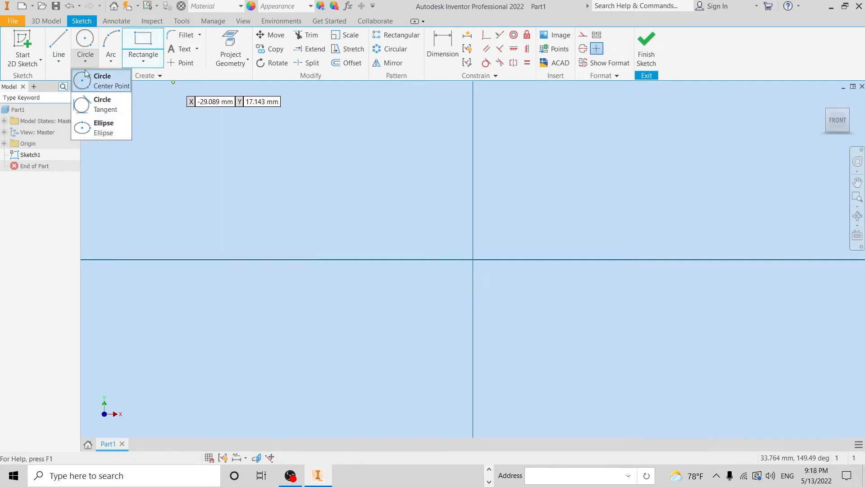
Step: Draw a centre-point circle about 12.7 mm in diameter, centred on the sketch origin
click(103, 86)
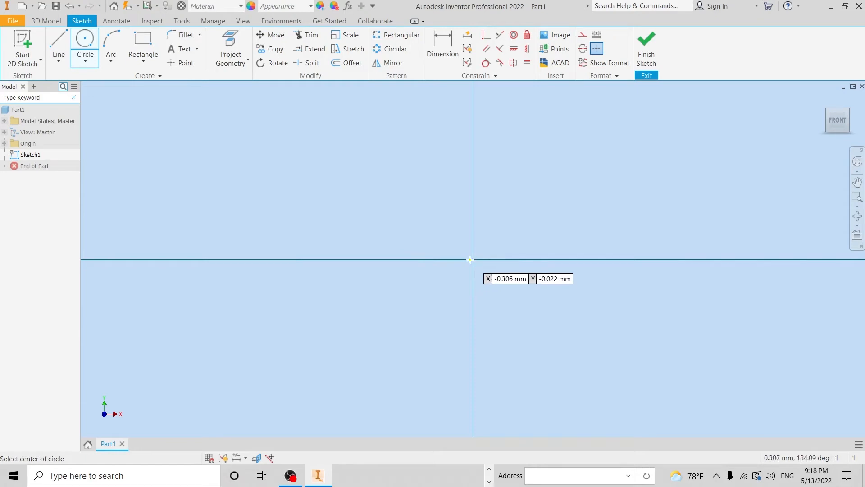
click(473, 259)
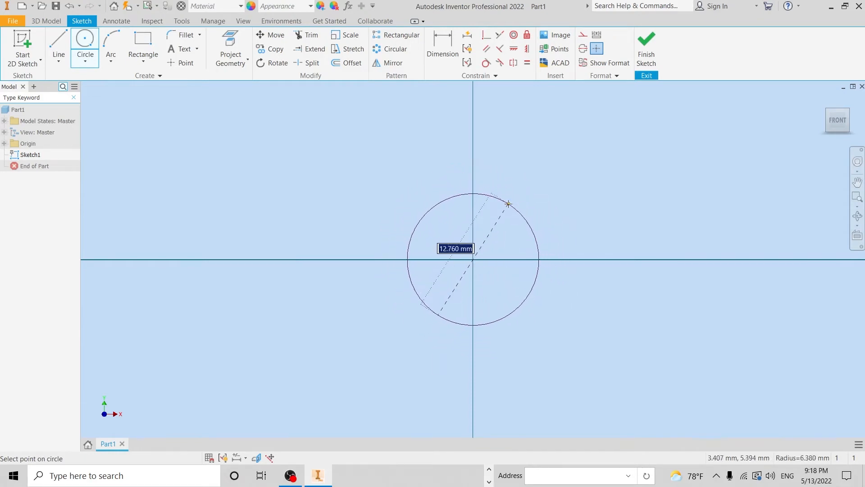
click(509, 205)
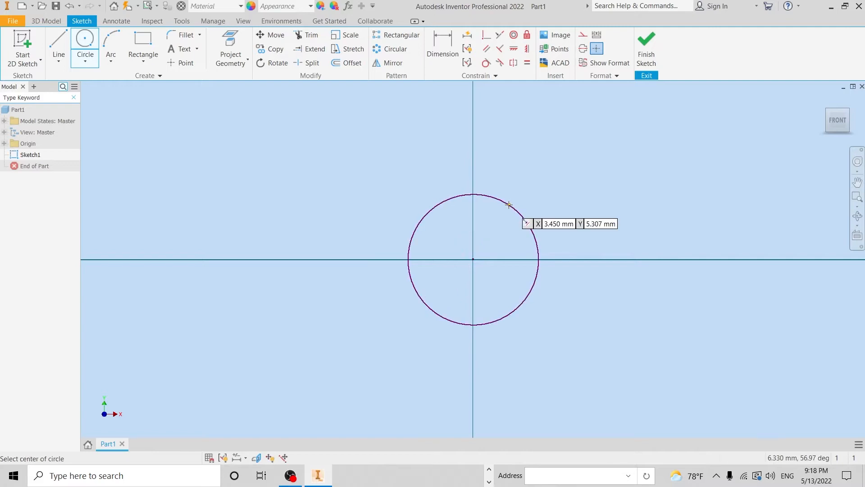
right_click(559, 169)
click(583, 173)
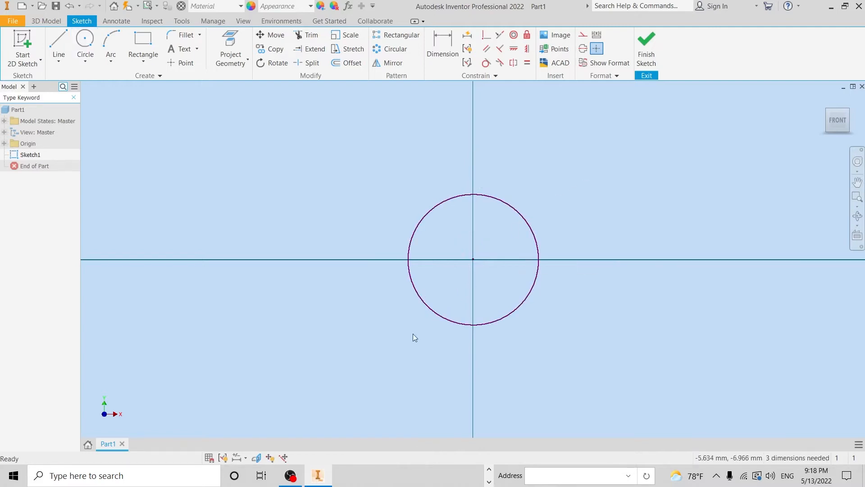
Step: Draw a second centre-point circle with a 25 mm diameter, centred to the upper left of the circle at the origin
click(86, 57)
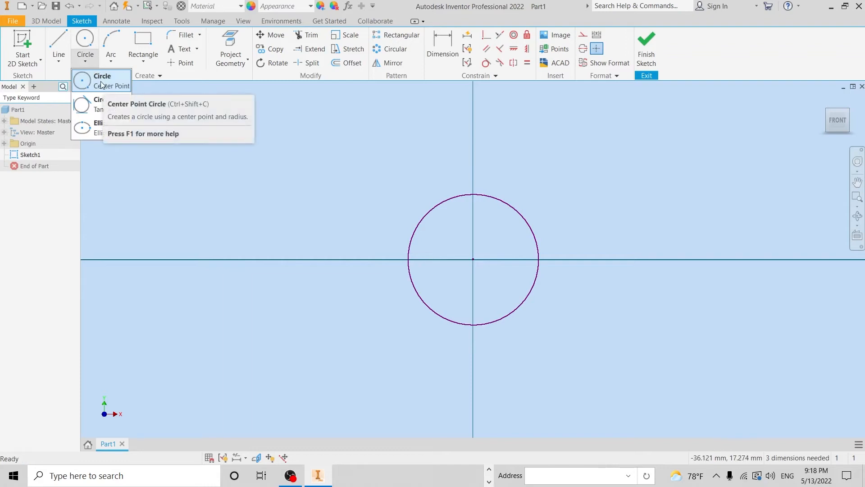
click(102, 84)
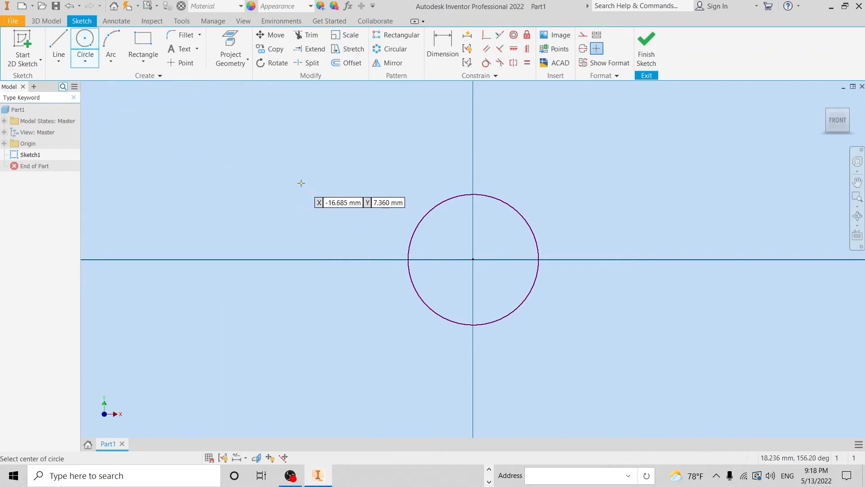
click(298, 179)
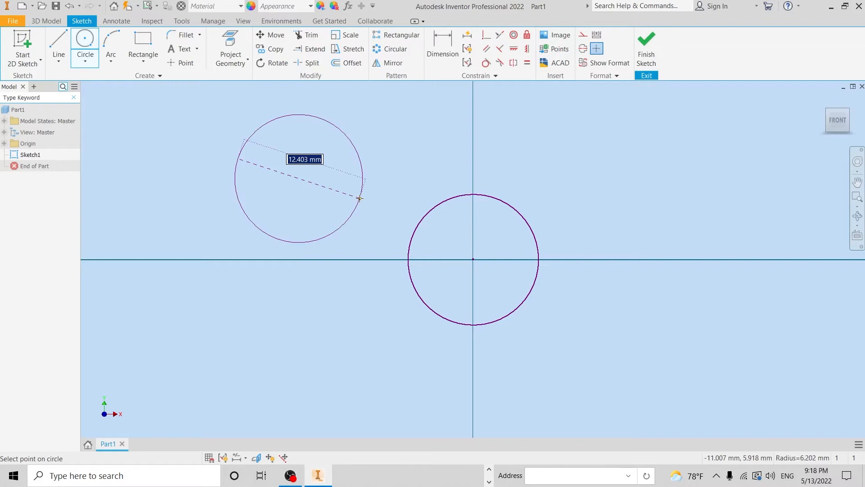
text(25)
key(Return)
scroll(386, 201, down, 3)
scroll(387, 170, up, 5)
right_click(388, 167)
click(429, 166)
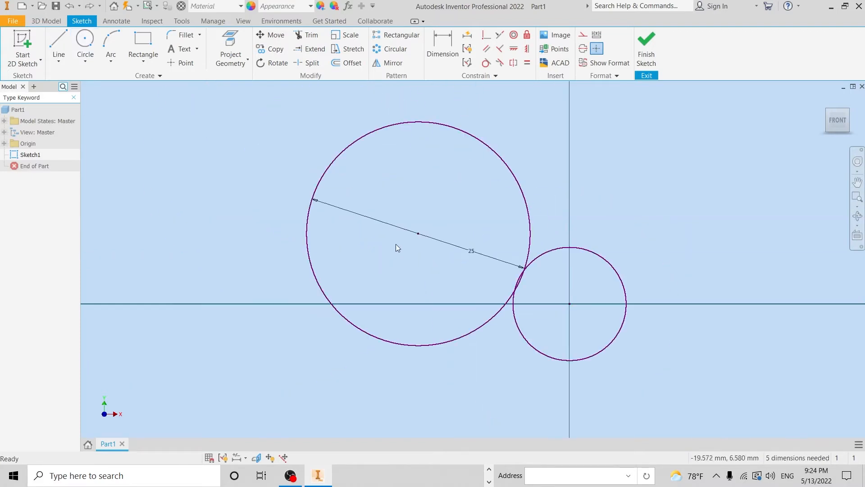
Step: Set the diameter of the larger, upper-left circle to 15 mm
double_click(464, 247)
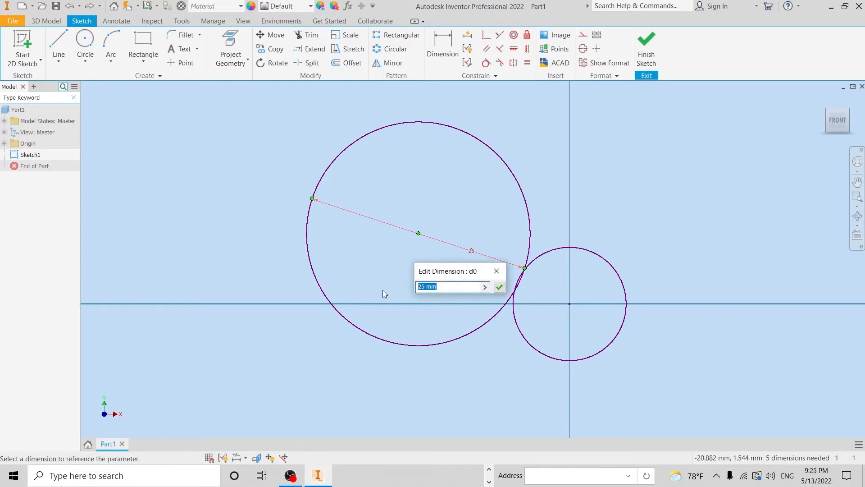
text(15)
key(Return)
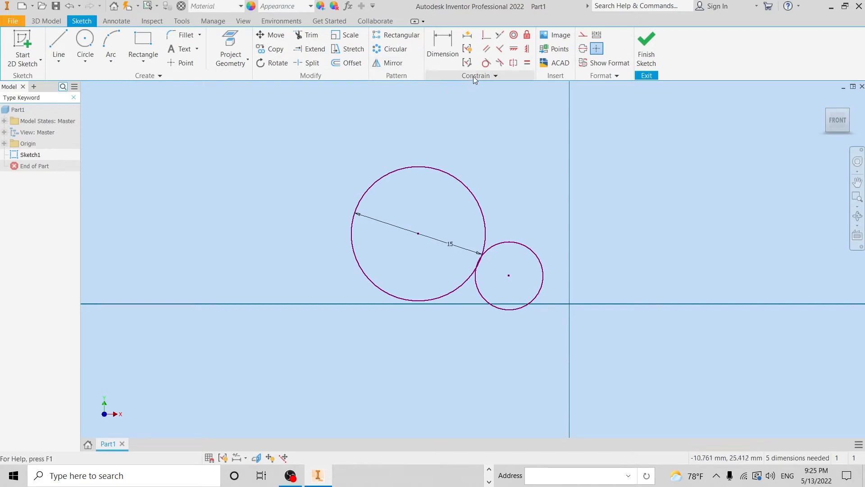
Step: Dimension the diameter of the smaller, undimensioned circle at 35 mm
click(452, 50)
click(527, 246)
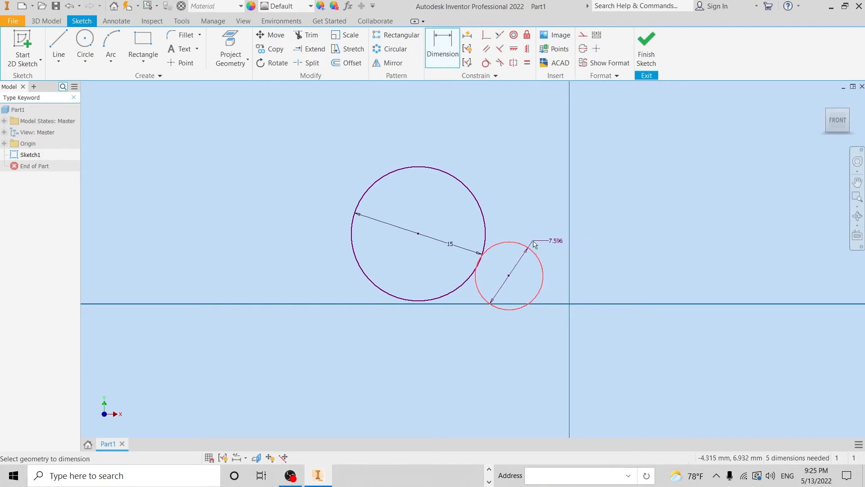
click(554, 204)
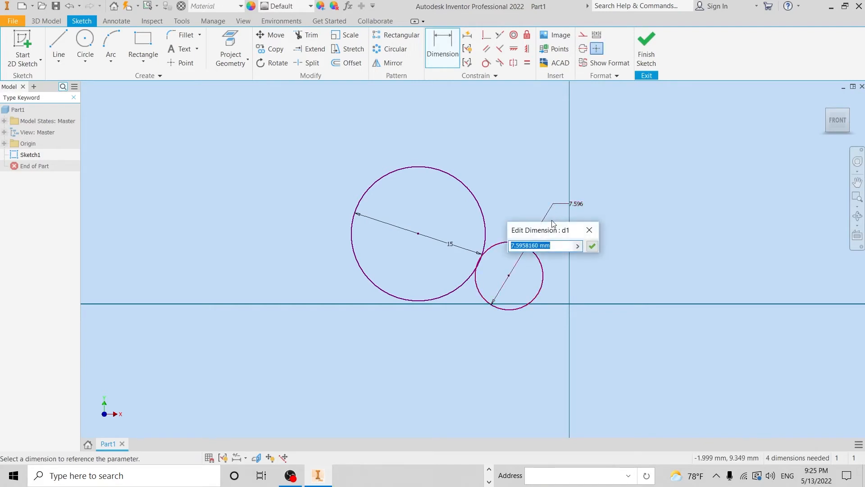
text(35)
key(Return)
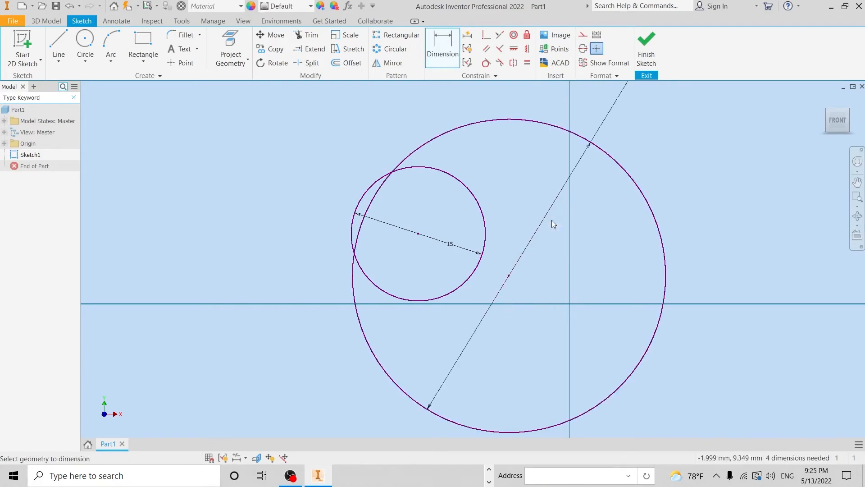
scroll(550, 220, down, 2)
scroll(551, 220, up, 5)
scroll(551, 220, down, 2)
middle_drag(545, 222, 516, 305)
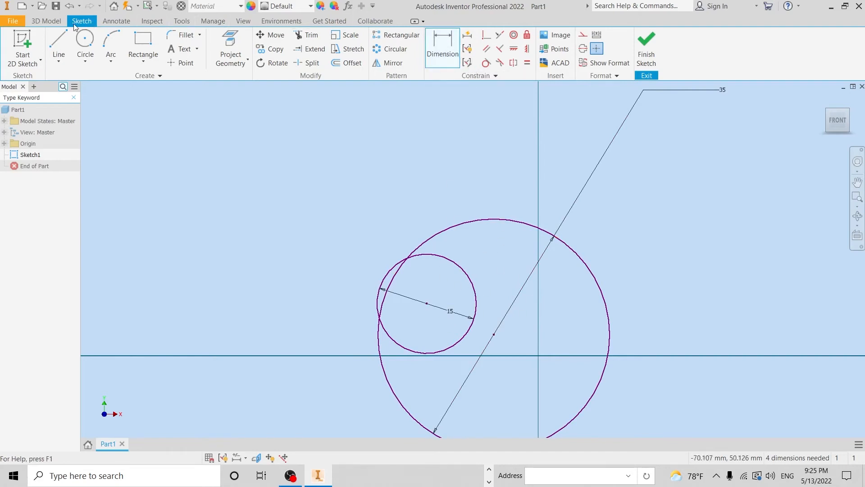
Step: Leave the Dimension command and set the larger circle's diameter to 25 mm
click(442, 47)
right_click(535, 181)
click(559, 181)
double_click(625, 126)
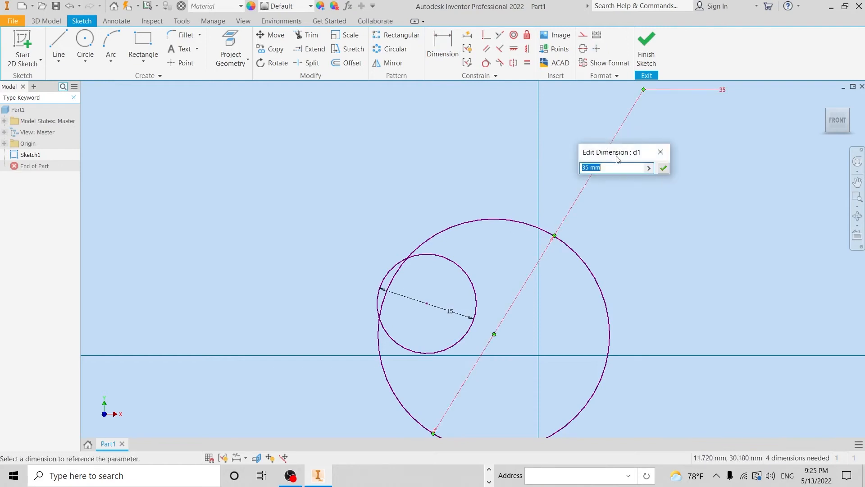
text(25)
key(Return)
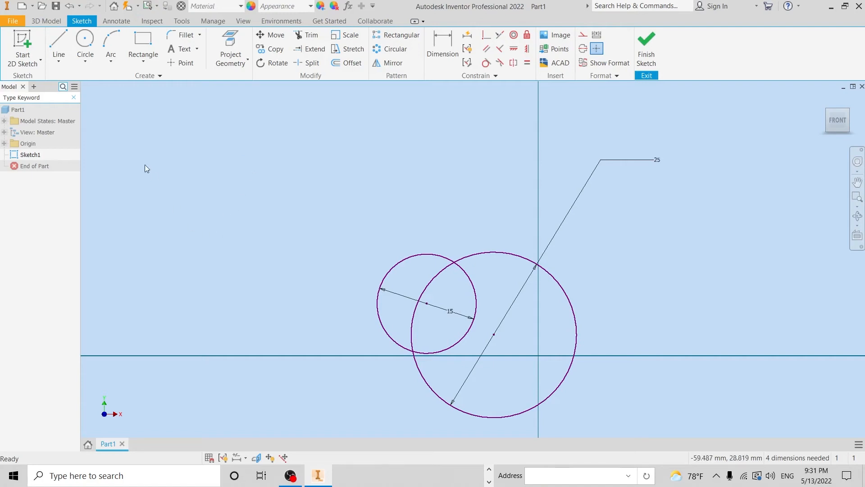
Step: Draw three connected lines to the upper left of the circles, forming a tilted open shape with perpendicular corners
click(85, 62)
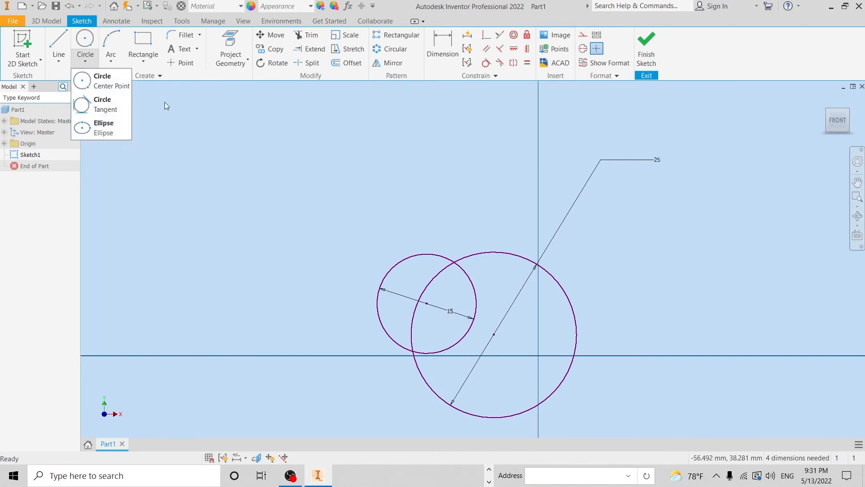
click(164, 102)
click(58, 61)
click(67, 76)
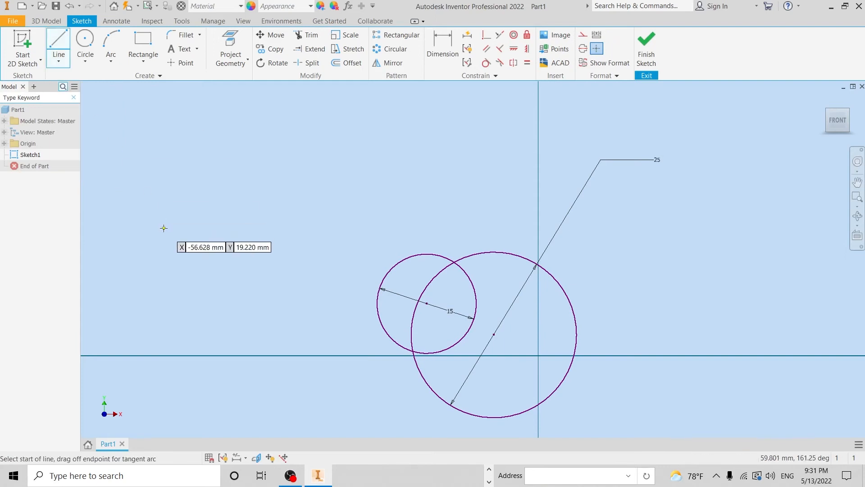
click(132, 243)
click(237, 132)
click(322, 212)
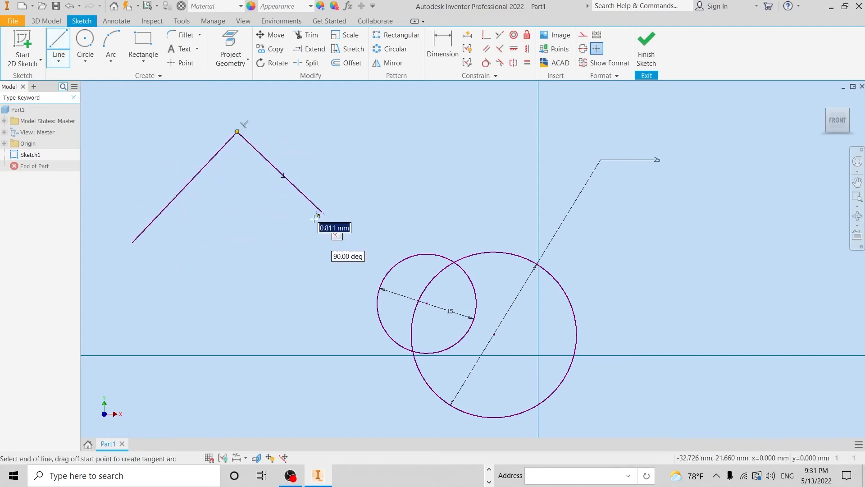
click(199, 333)
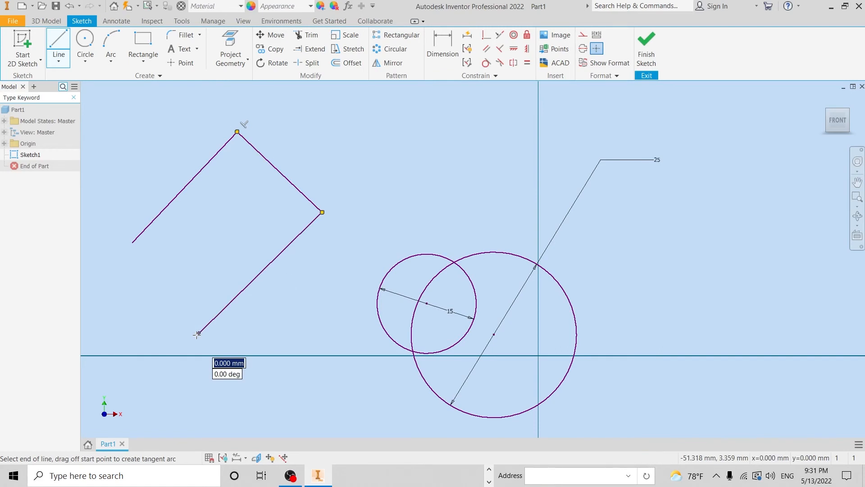
key(Escape)
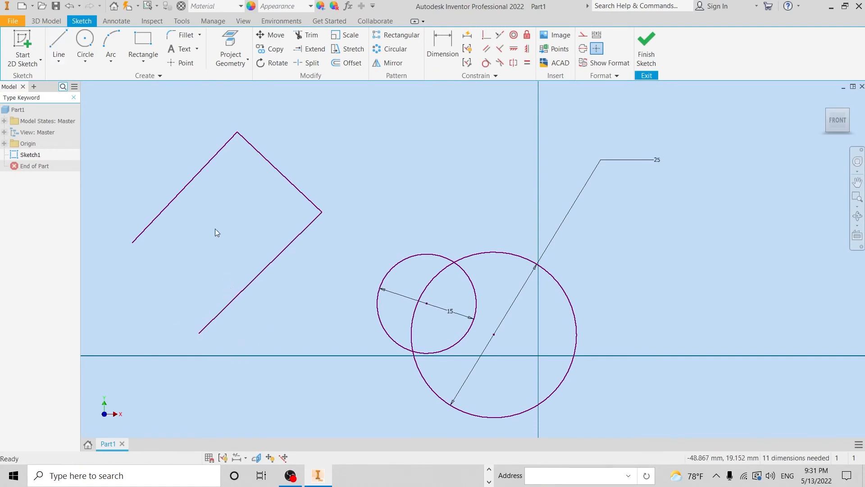
Step: Draw a tangent circle touching all three connected lines
click(85, 62)
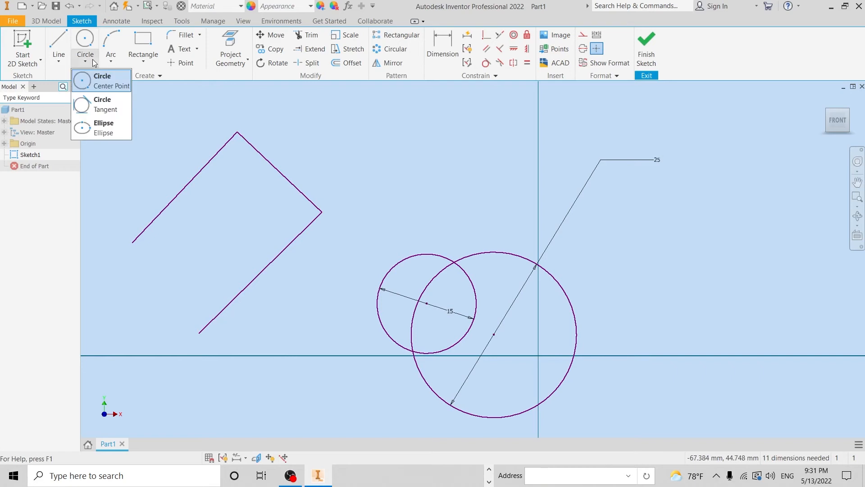
click(104, 107)
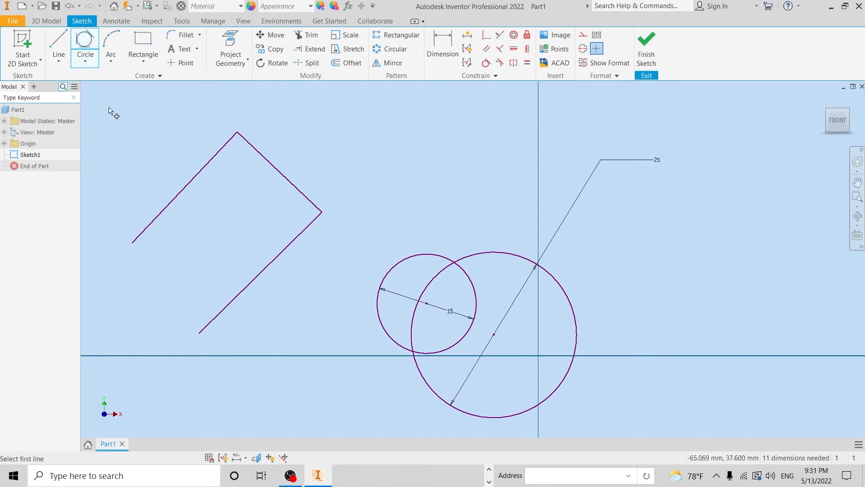
click(183, 190)
click(266, 160)
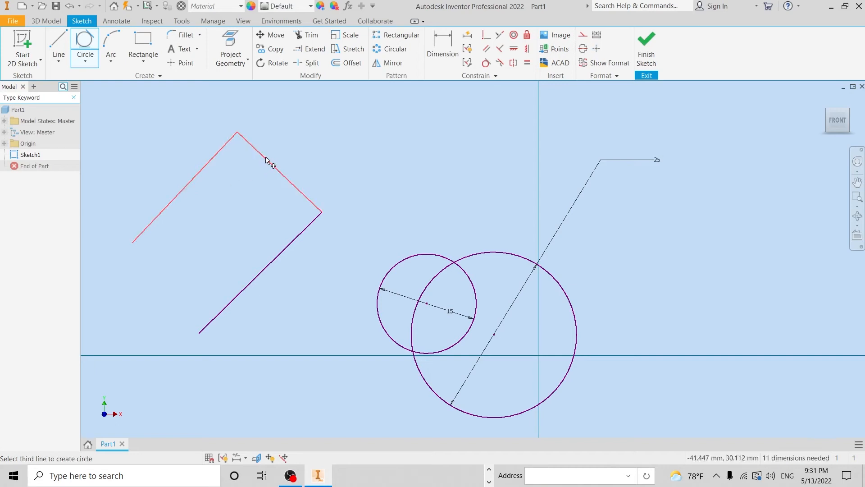
click(287, 246)
right_click(332, 153)
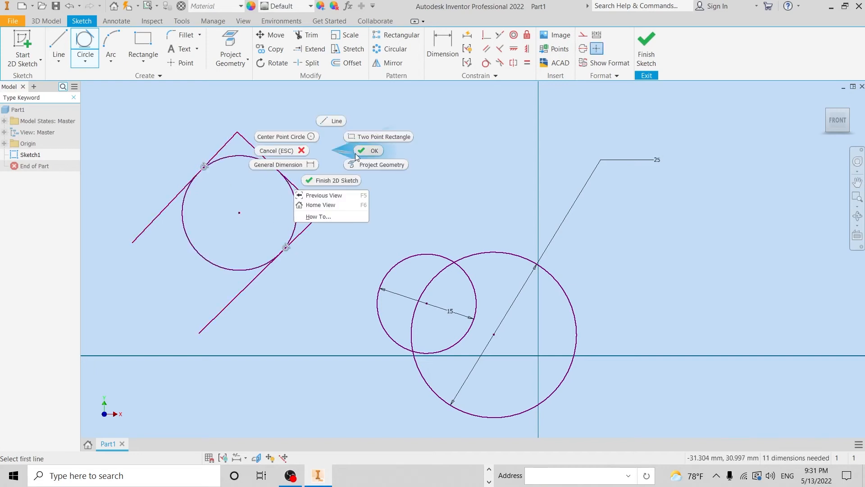
click(356, 155)
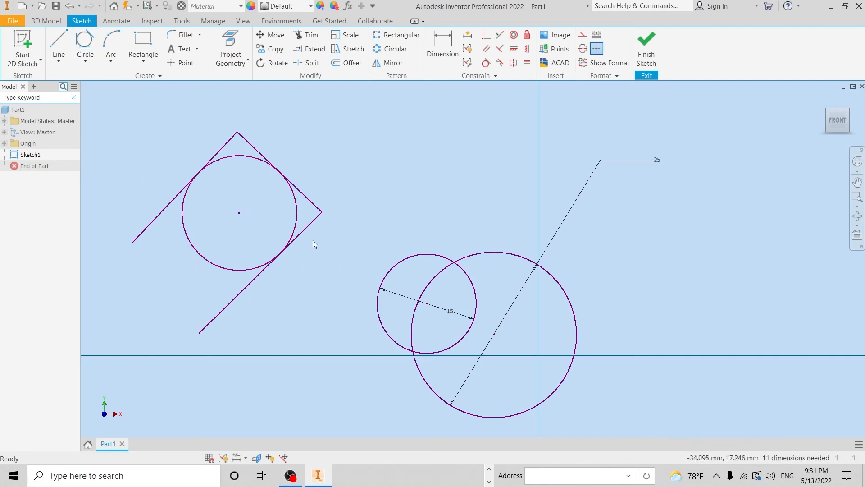
Step: Draw a horizontal ellipse above the three-line shape, with half-axes of about 35 mm and 10 mm
click(85, 61)
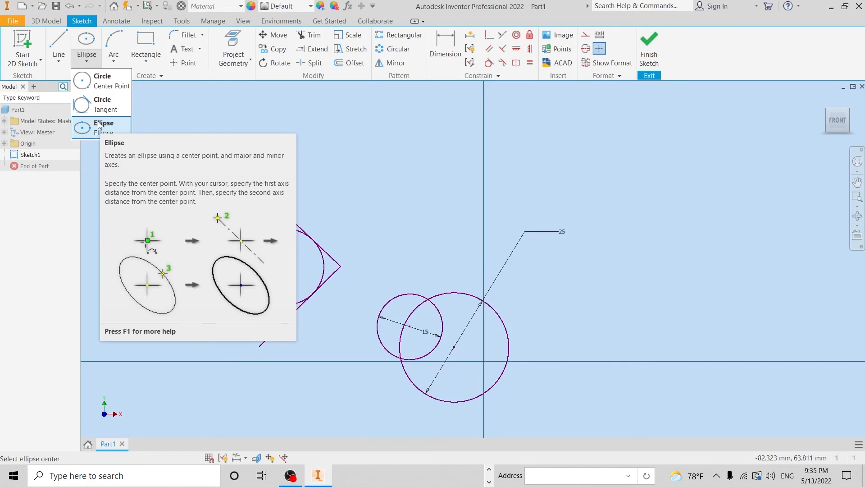
click(116, 129)
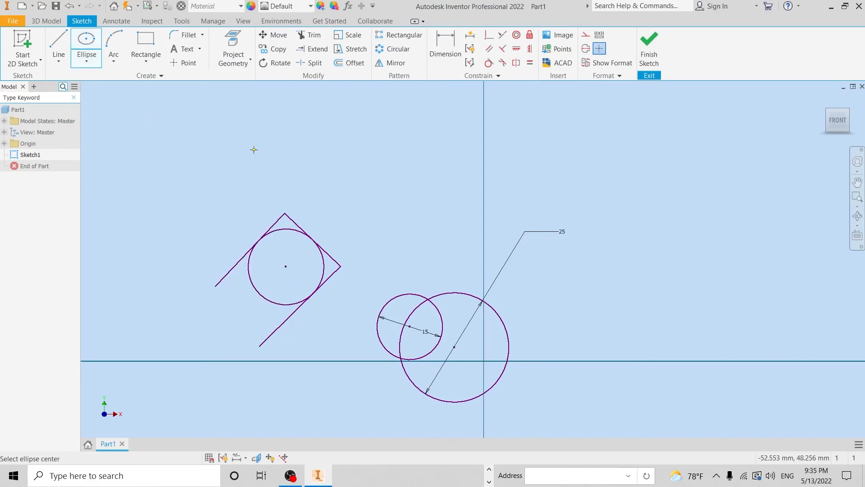
click(272, 135)
click(426, 136)
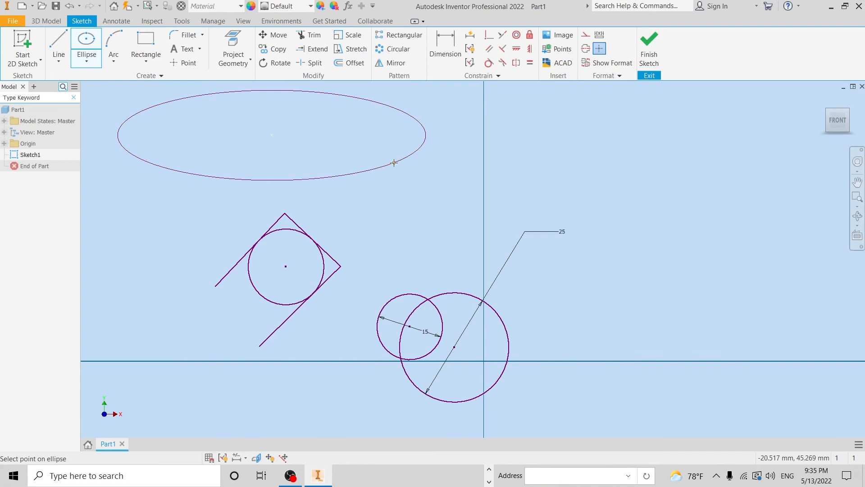
click(395, 163)
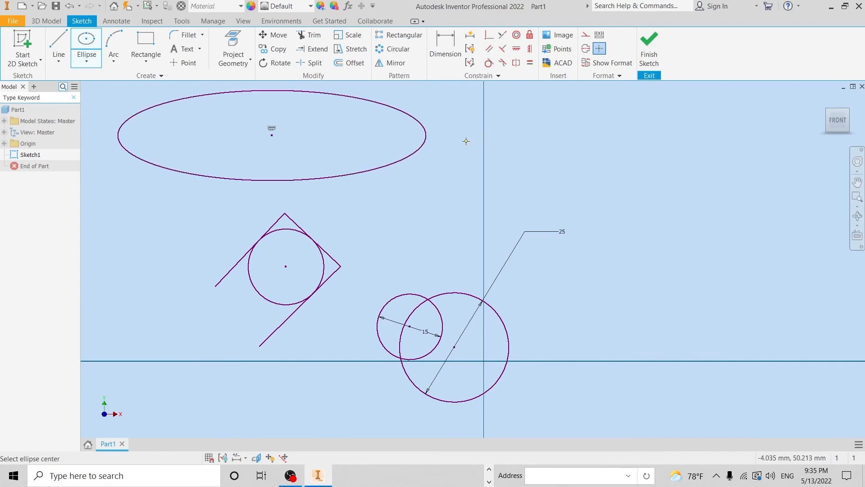
key(Escape)
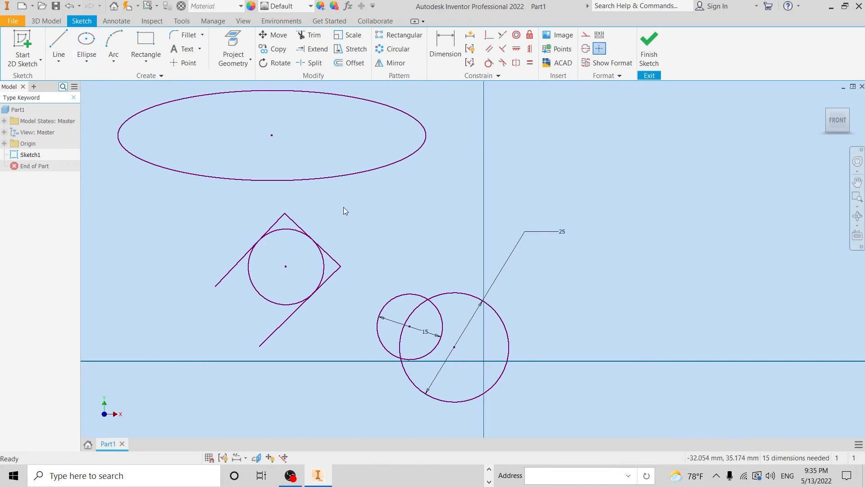
Step: Dimension the ellipse's vertical half-axis at 15 mm, placing the dimension to the ellipse's right
middle_drag(343, 210, 374, 244)
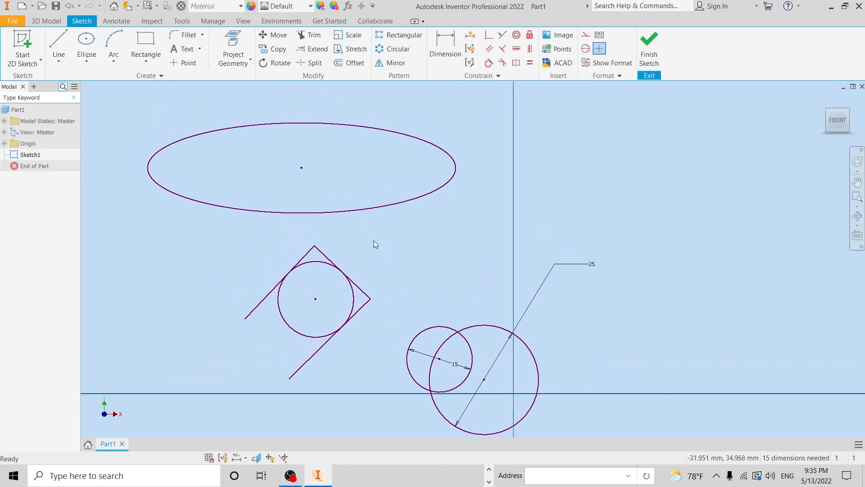
click(446, 53)
click(350, 126)
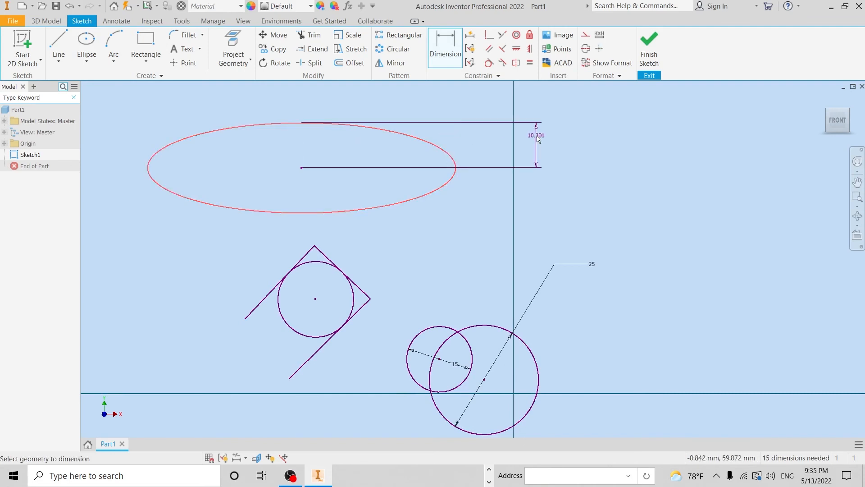
click(563, 131)
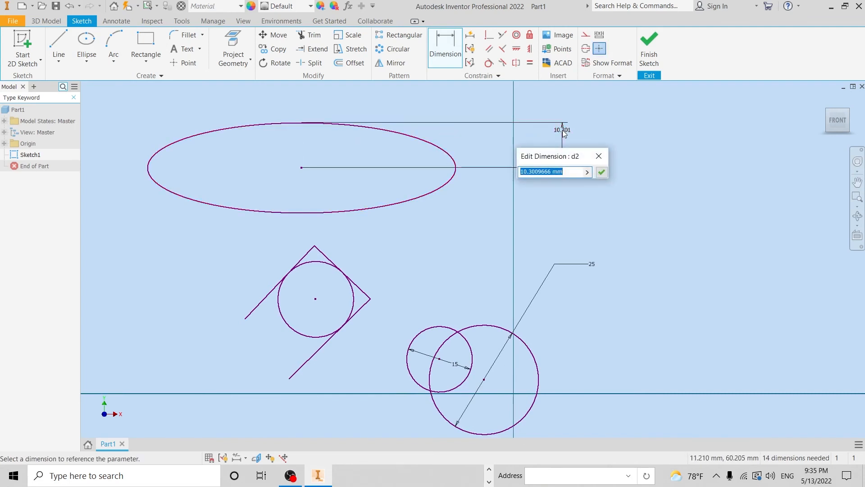
text(15)
key(Return)
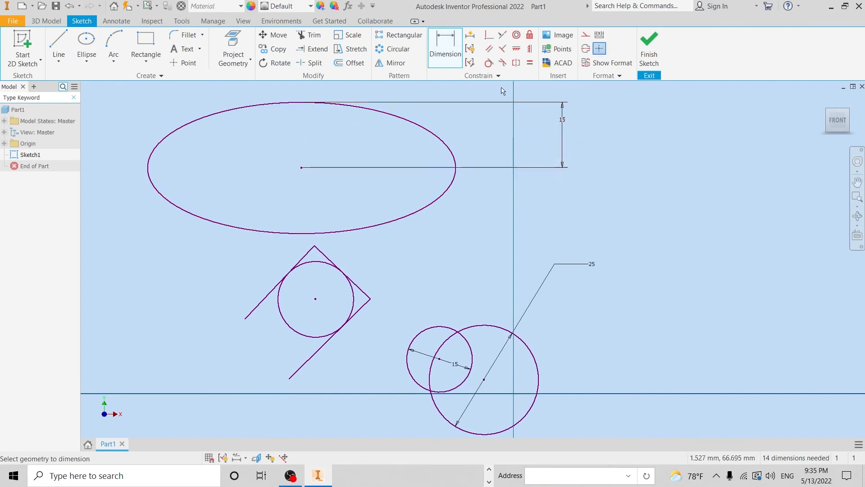
Step: Dimension the ellipse's horizontal half-axis at 40 mm, placing the dimension below the ellipse
click(445, 194)
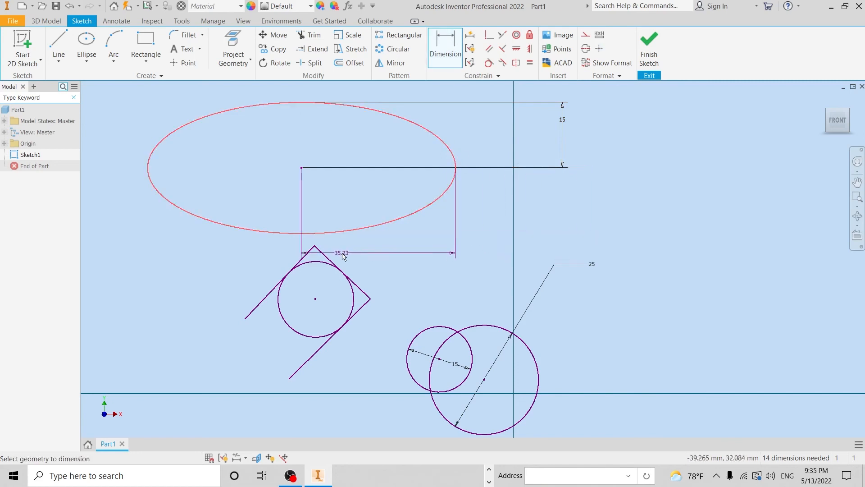
click(407, 247)
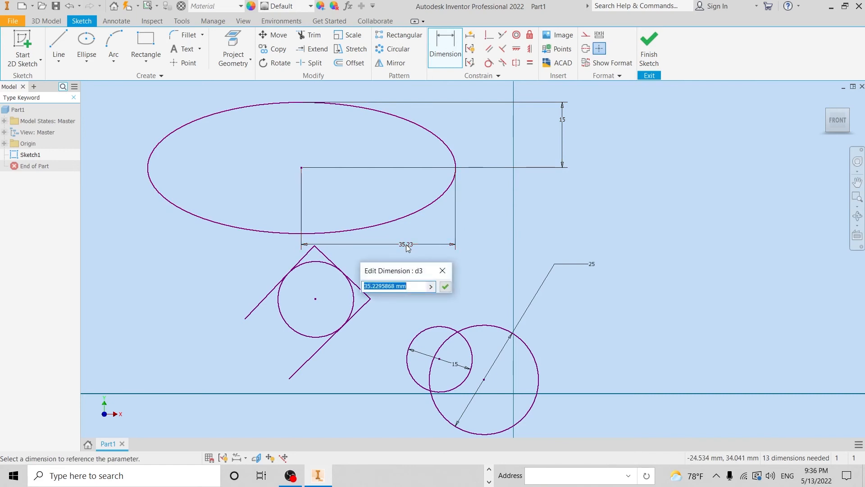
text(40)
key(Return)
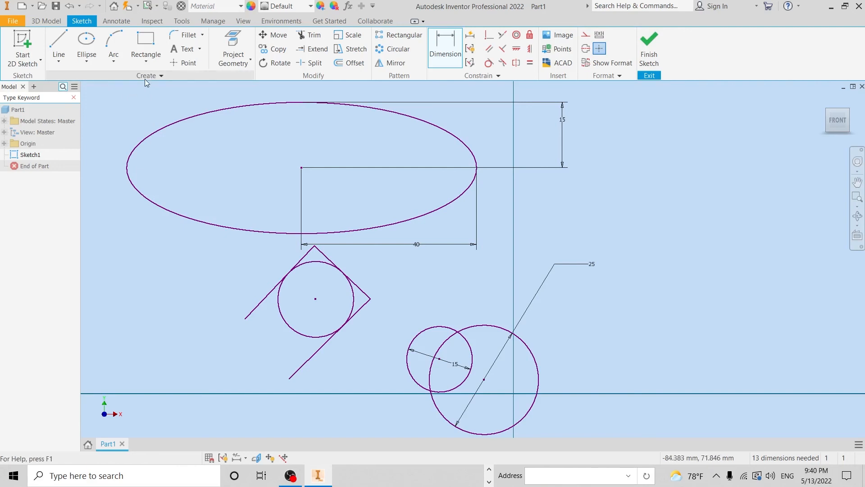
Step: Start drawing another centre-point circle in the sketch
click(87, 61)
click(91, 80)
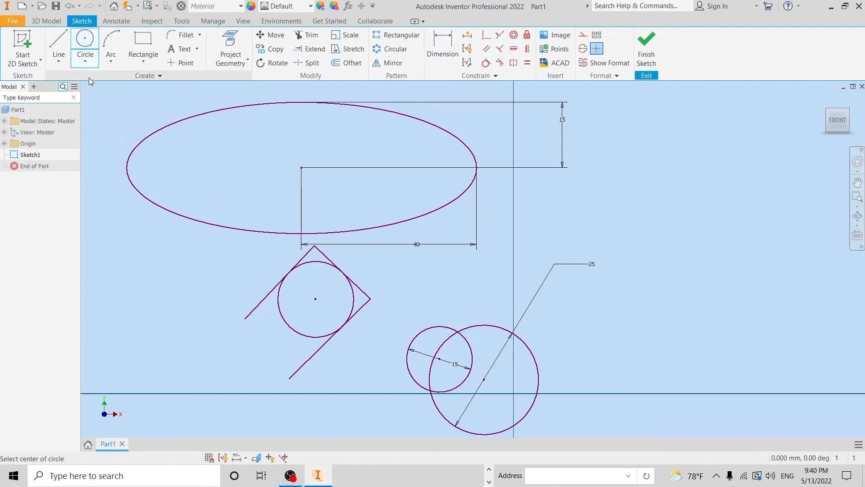